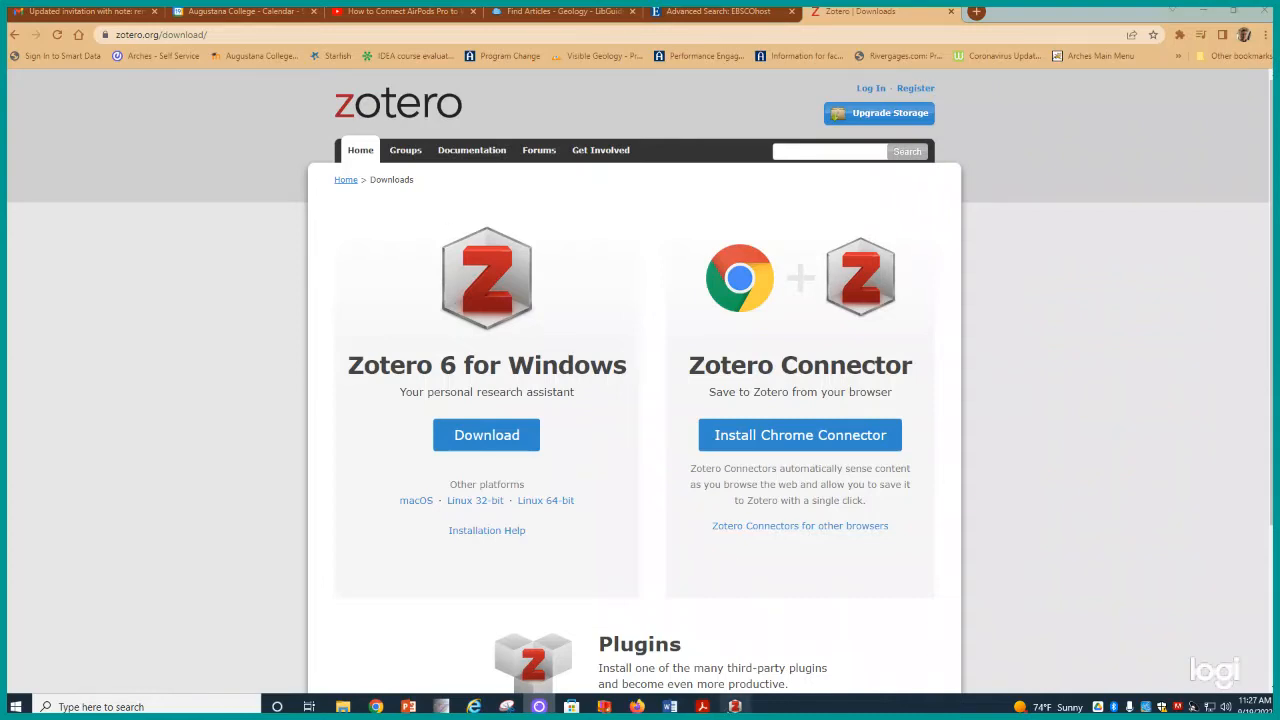
Step: Switch to Zotero and select every item in the Microplastics collection under Urban Watersheds except the first one
{"action": "left_click", "coordinate": [735, 707]}
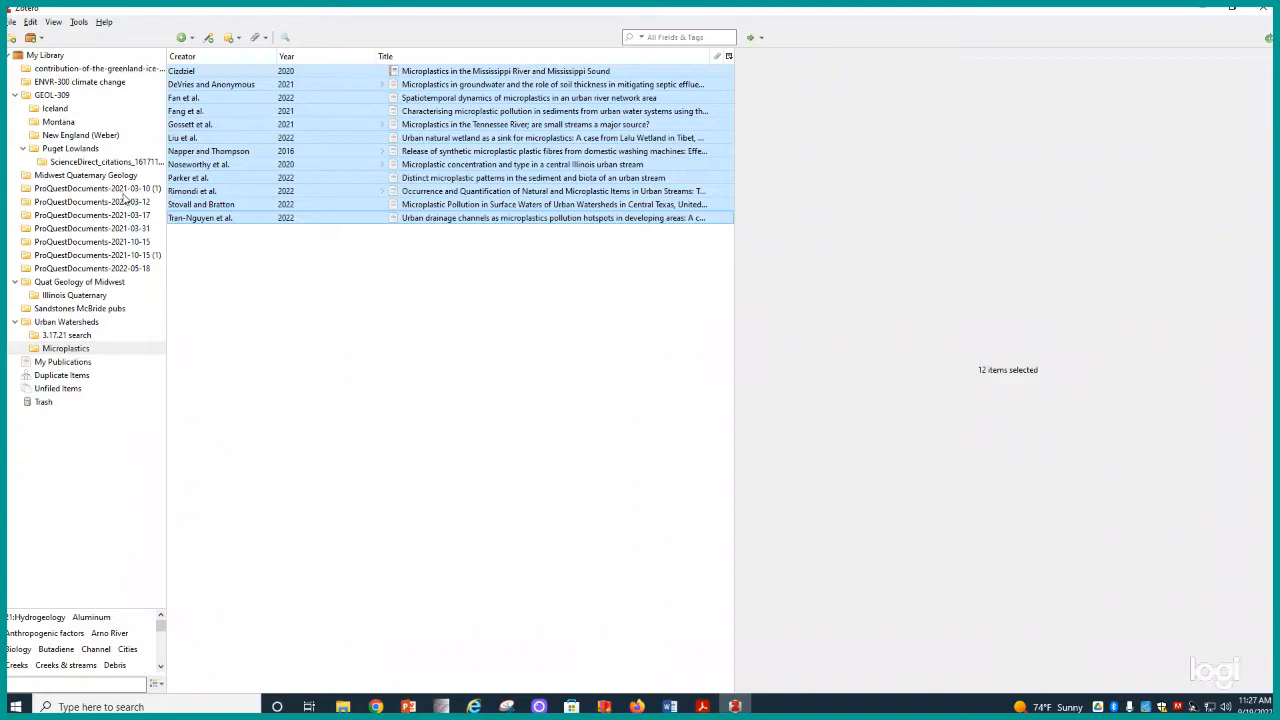
{"action": "left_click", "coordinate": [60, 323]}
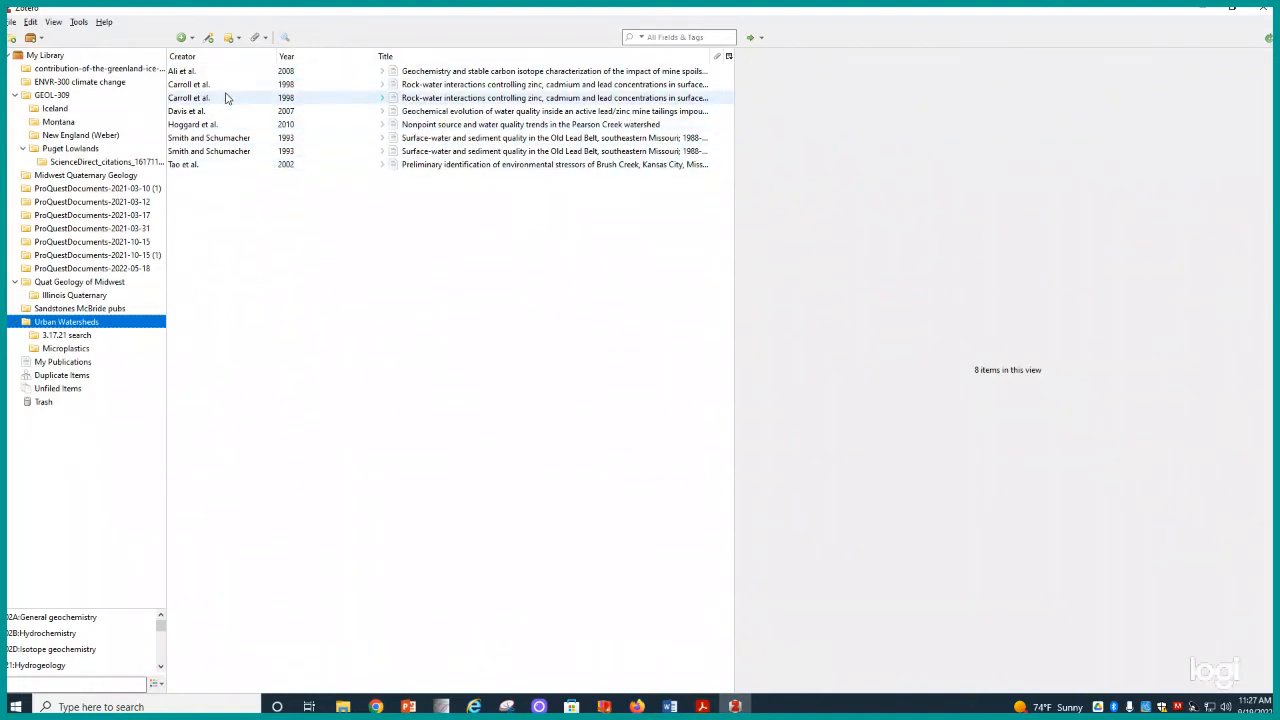
{"action": "left_click", "coordinate": [60, 350]}
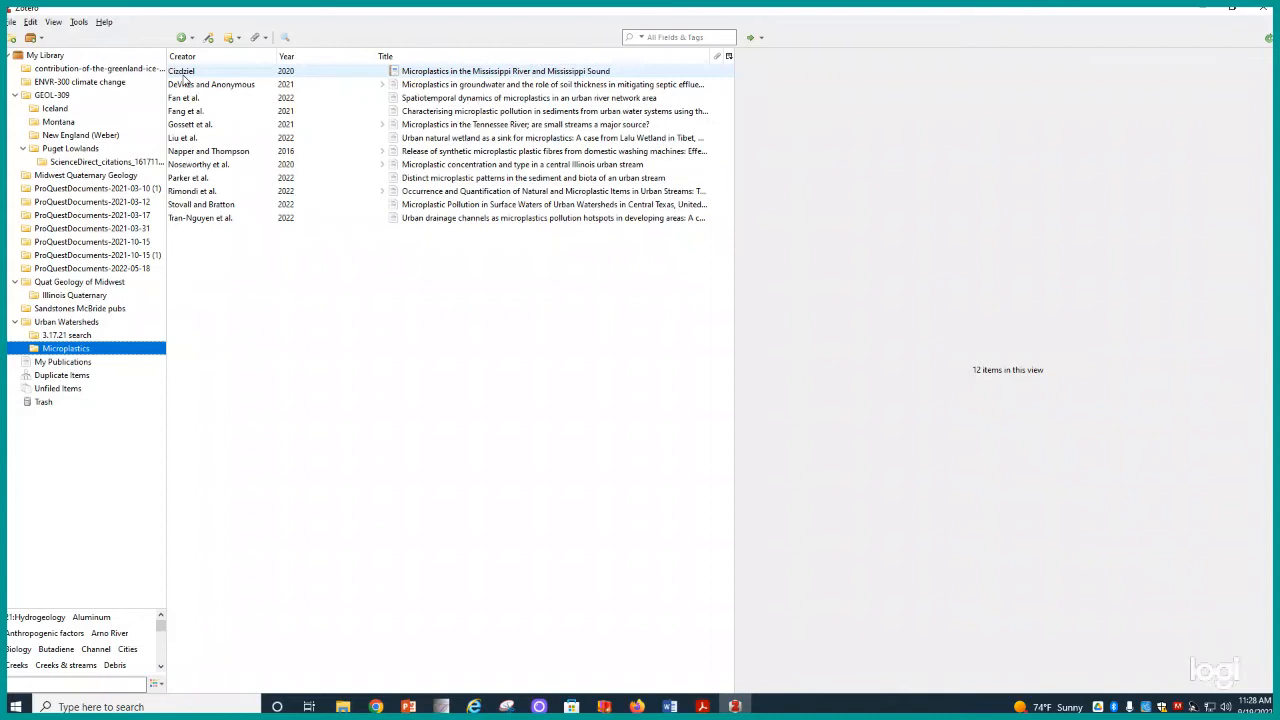
{"action": "left_click", "coordinate": [178, 86]}
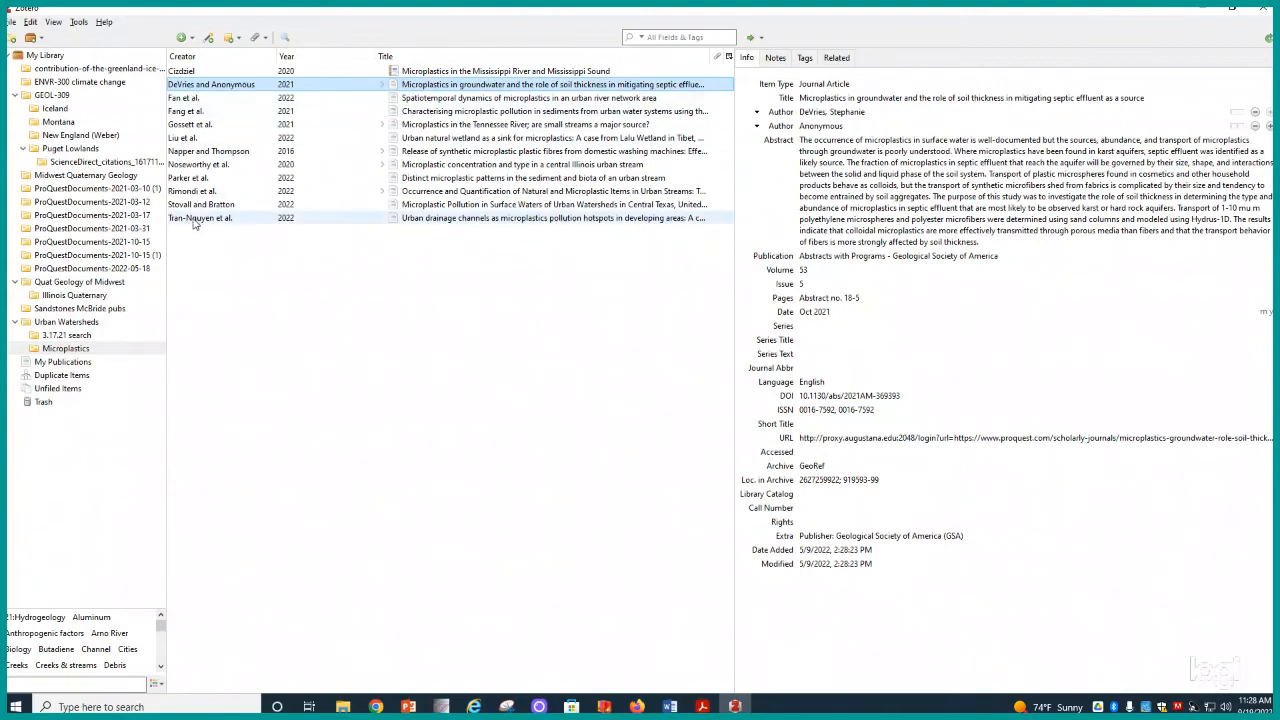
{"action": "left_click", "coordinate": [197, 219], "text": "shift"}
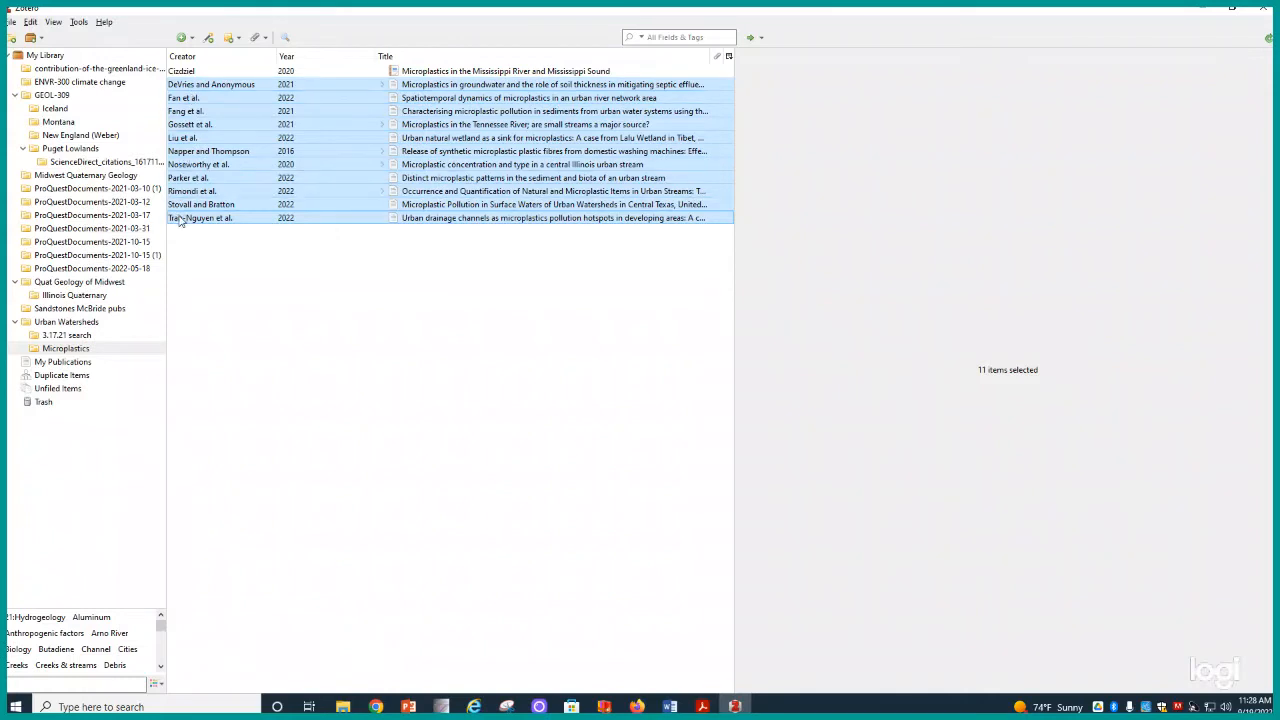
Step: Start creating a bibliography from the selected items and choose the Geological Society of America Bulletin citation style
{"action": "right_click", "coordinate": [194, 156]}
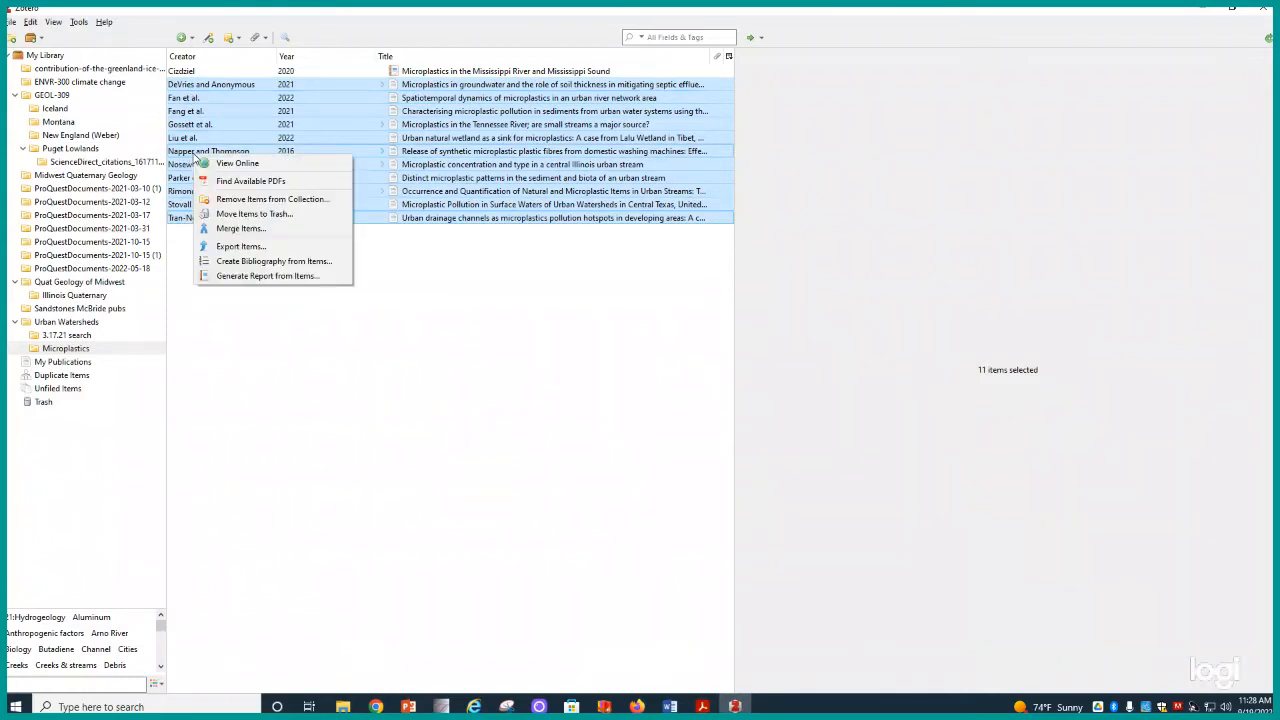
{"action": "left_click", "coordinate": [234, 262]}
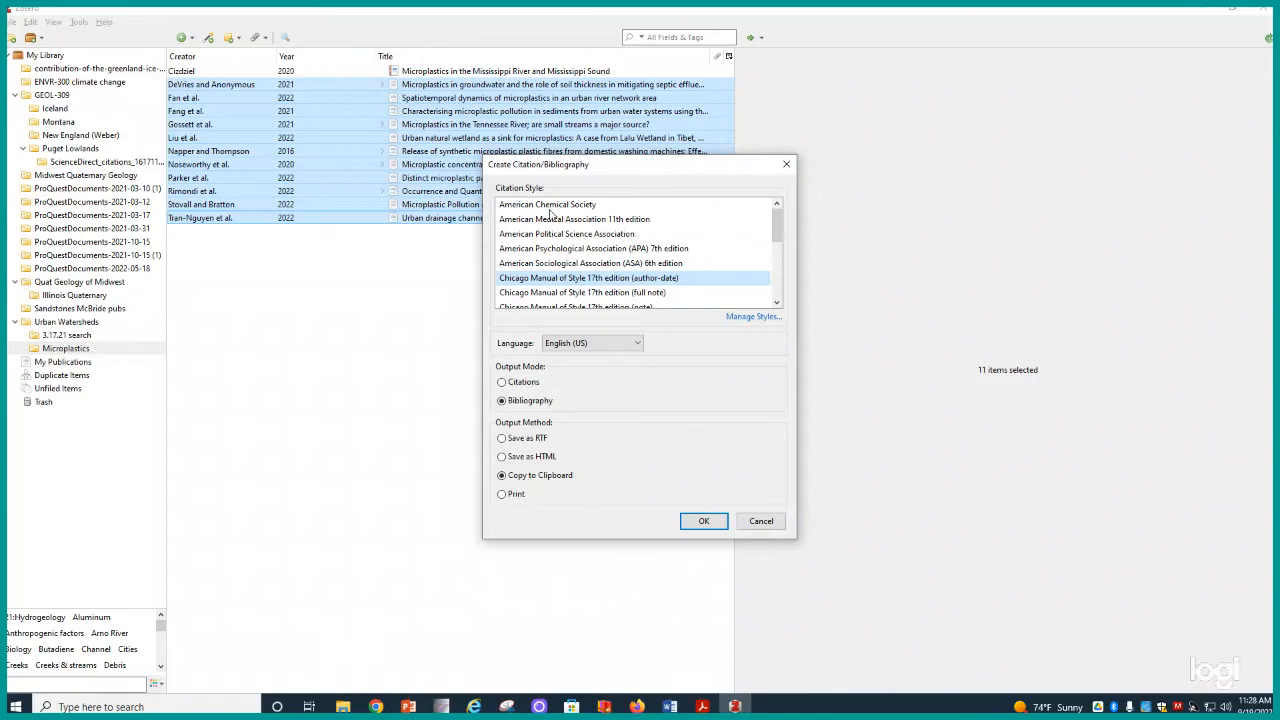
{"action": "scroll", "coordinate": [565, 212], "scroll_direction": "down", "scroll_amount": 2}
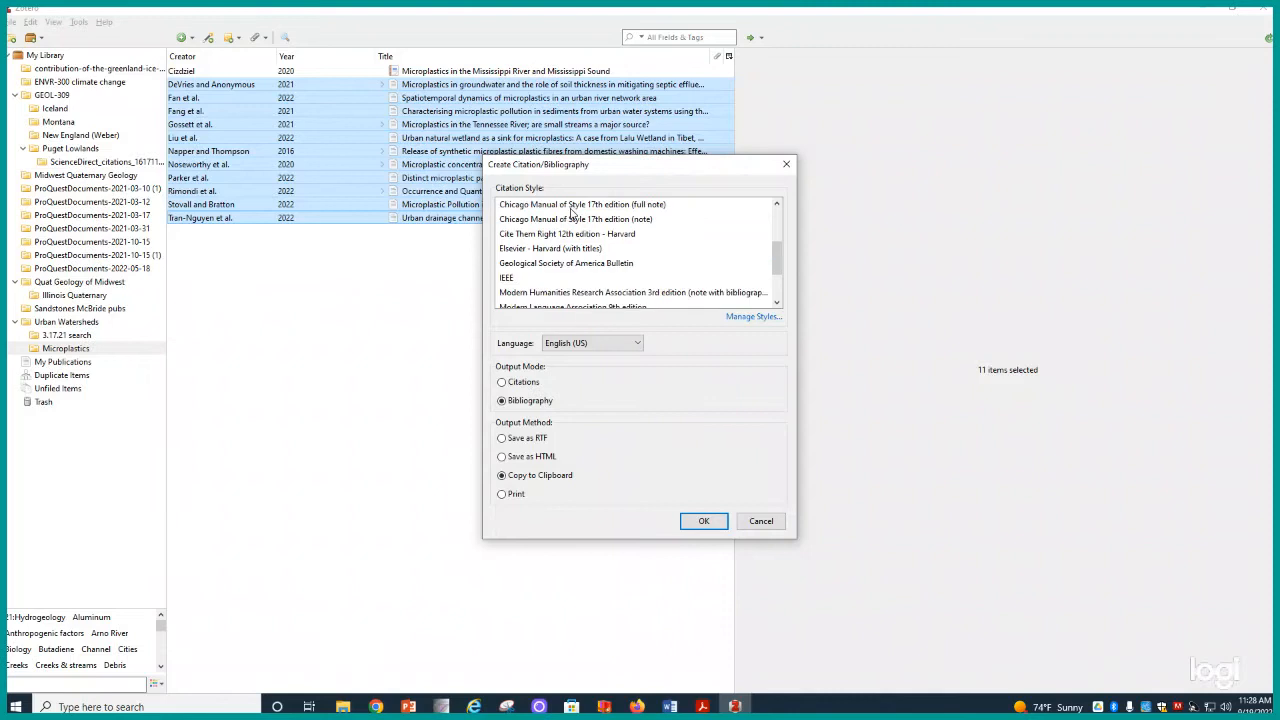
{"action": "scroll", "coordinate": [572, 210], "scroll_direction": "up", "scroll_amount": 2}
{"action": "scroll", "coordinate": [572, 210], "scroll_direction": "down", "scroll_amount": 1}
{"action": "scroll", "coordinate": [572, 212], "scroll_direction": "down", "scroll_amount": 1}
{"action": "left_click", "coordinate": [525, 265]}
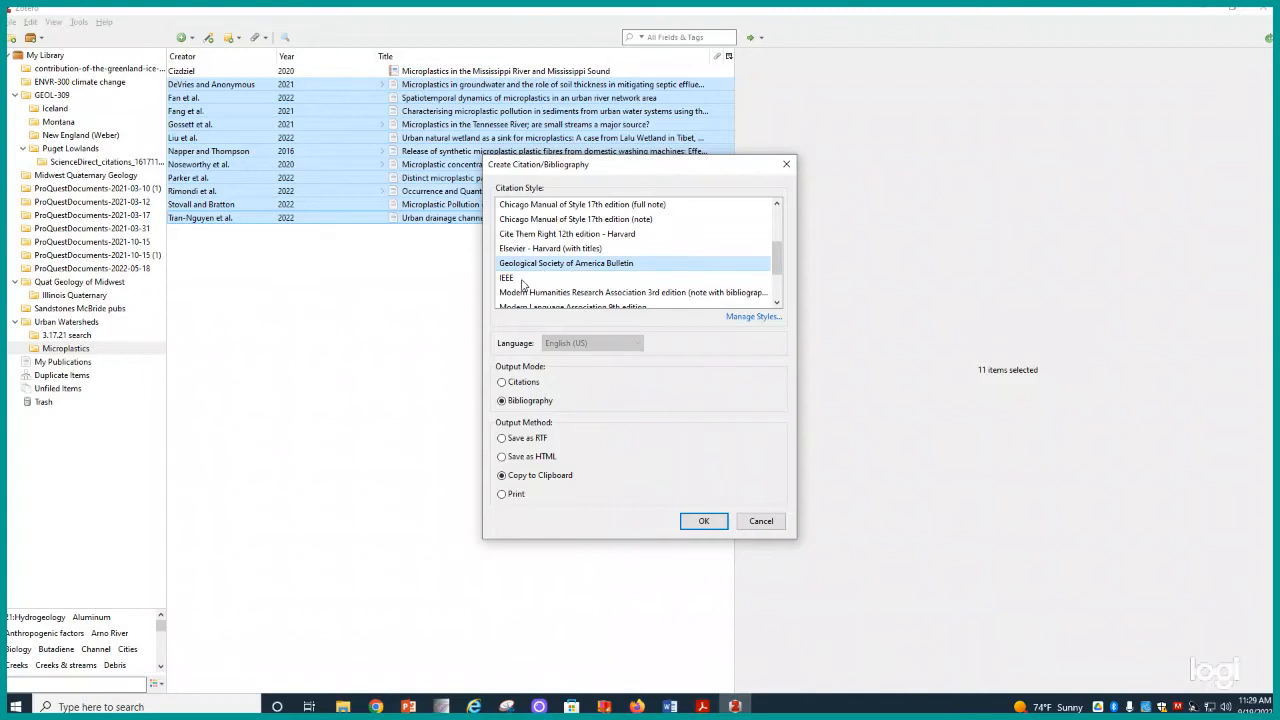
Step: Search the additional citation styles for "geological society of america", and accept the preferences with Geological Society of America Bulletin selected
{"action": "left_click", "coordinate": [738, 318]}
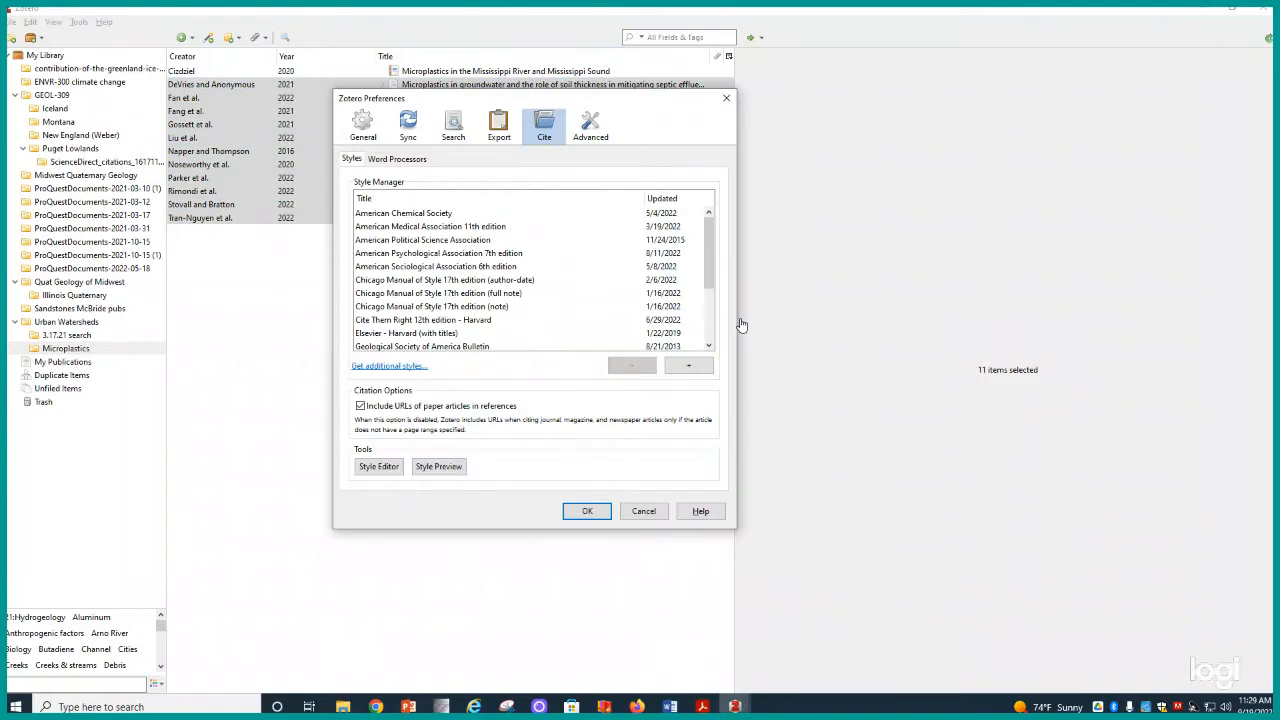
{"action": "left_click", "coordinate": [368, 370]}
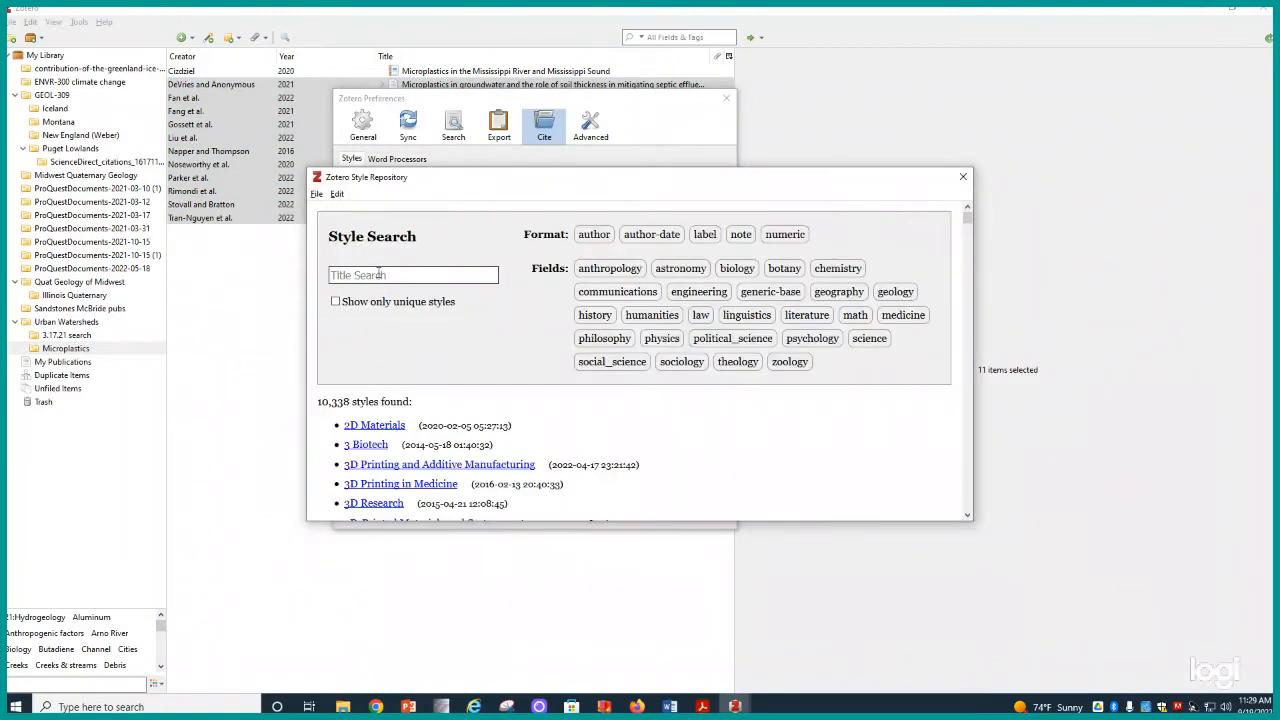
{"action": "type", "text": "geool"}
{"action": "key", "text": "BackSpace"}
{"action": "key", "text": "BackSpace"}
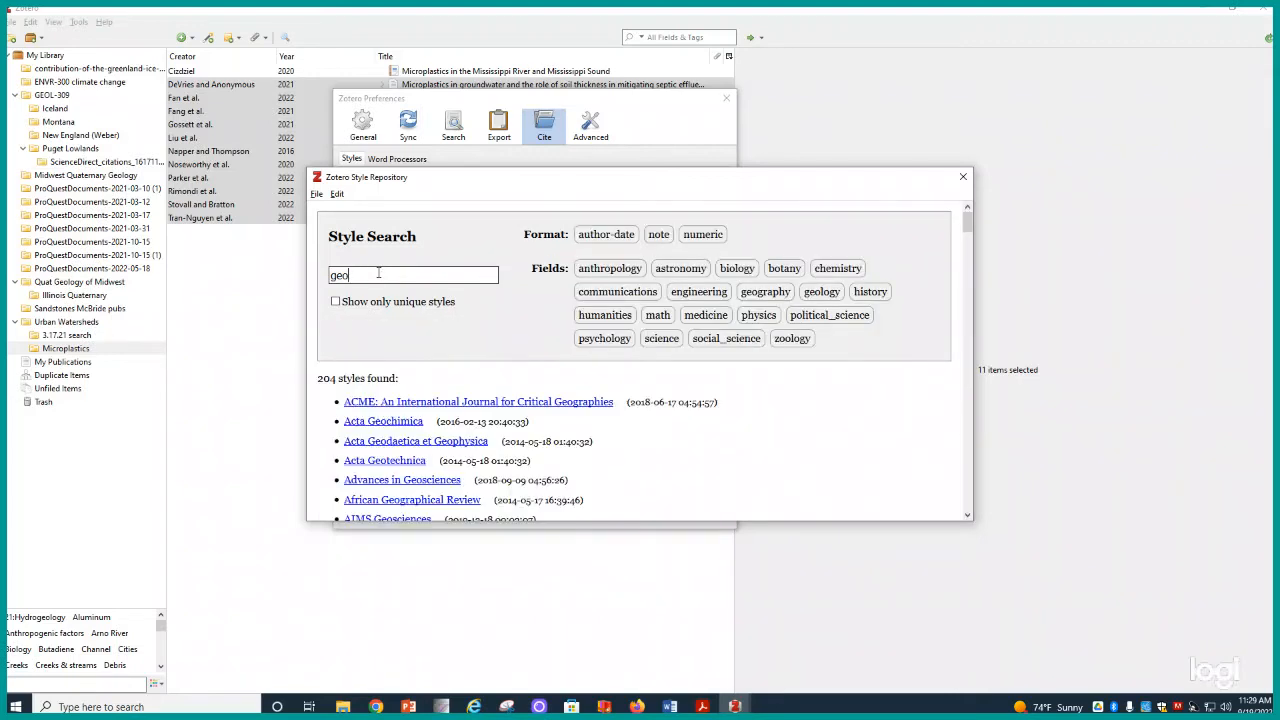
{"action": "type", "text": "logical society"}
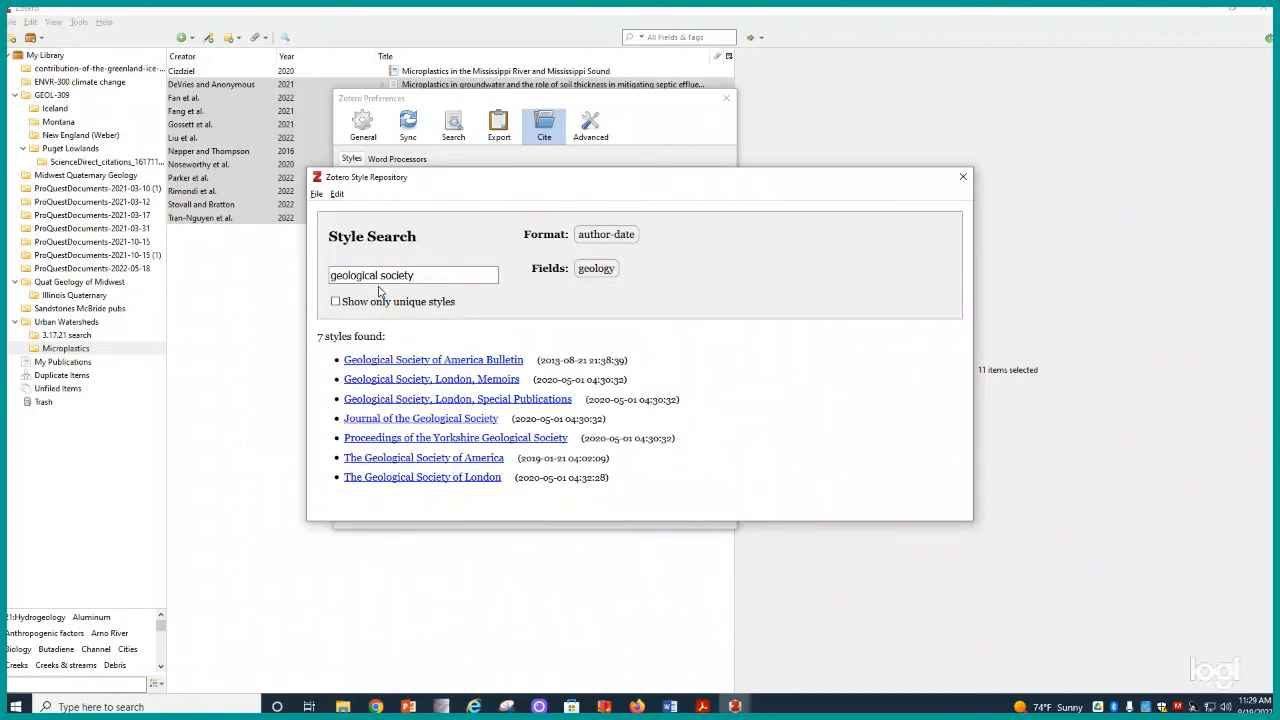
{"action": "type", "text": " of america"}
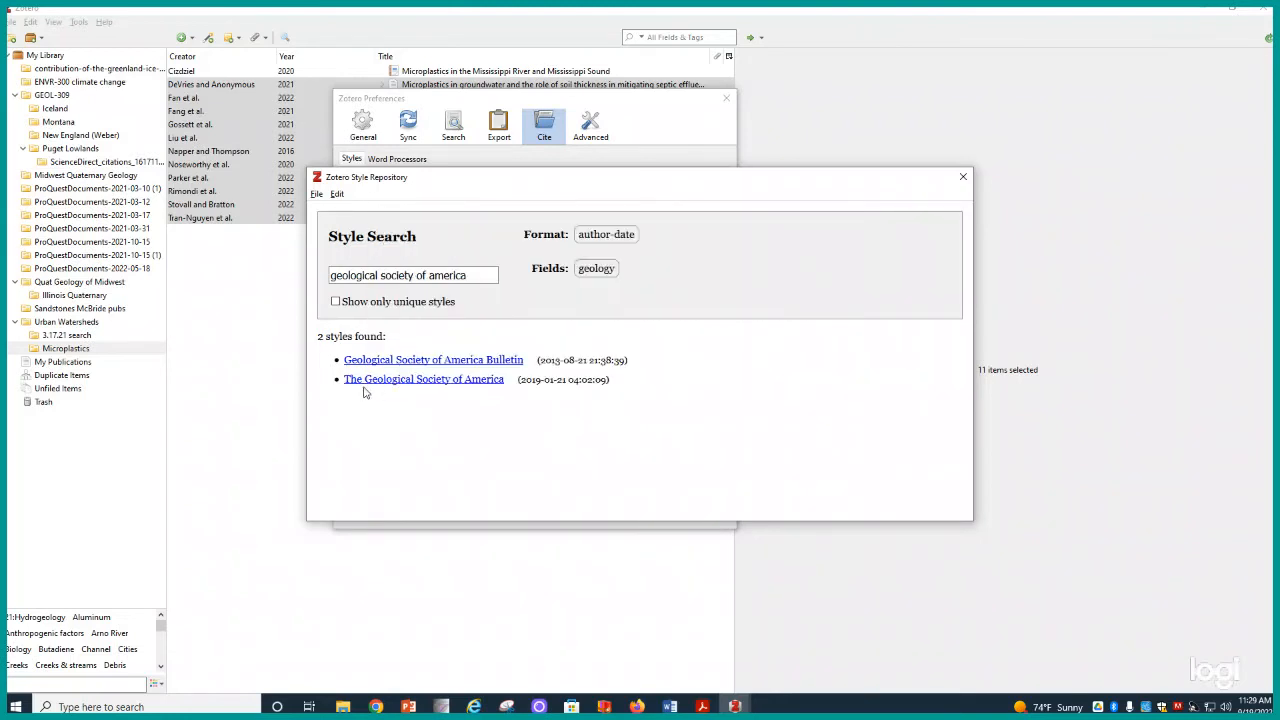
{"action": "mouse_move", "coordinate": [362, 382]}
{"action": "mouse_move", "coordinate": [411, 384]}
{"action": "left_click", "coordinate": [963, 180]}
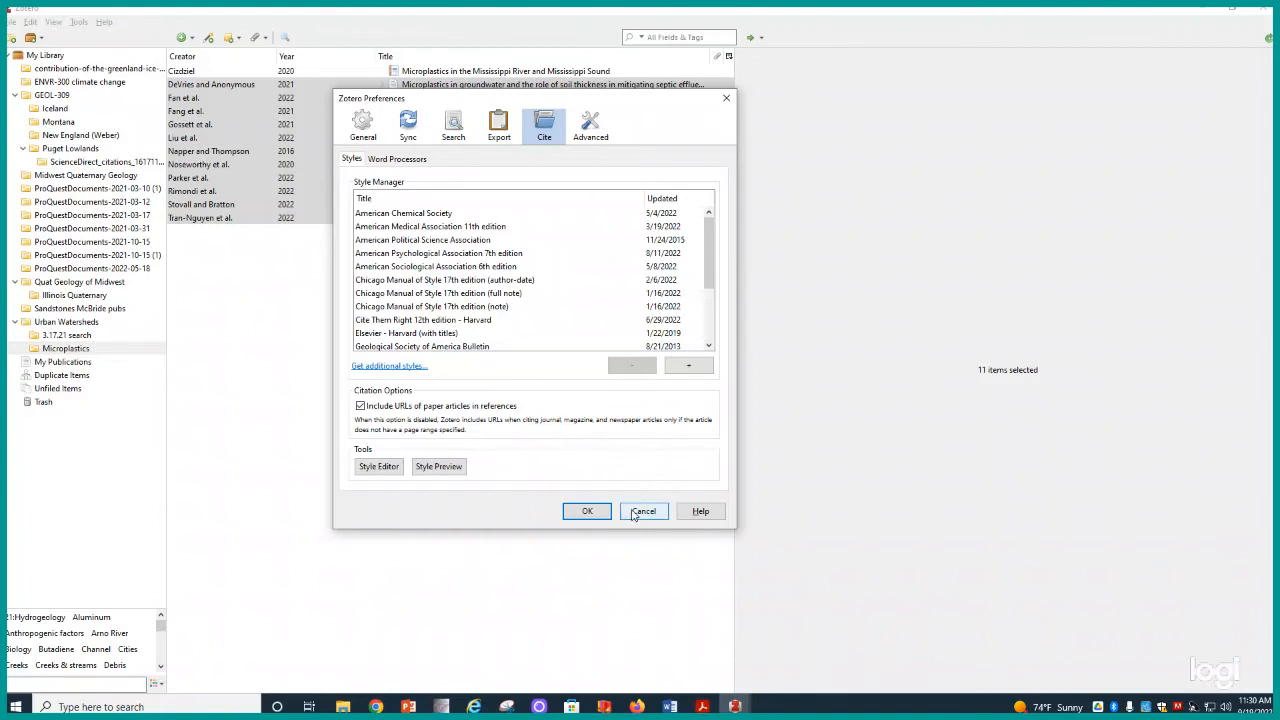
{"action": "left_click", "coordinate": [372, 346]}
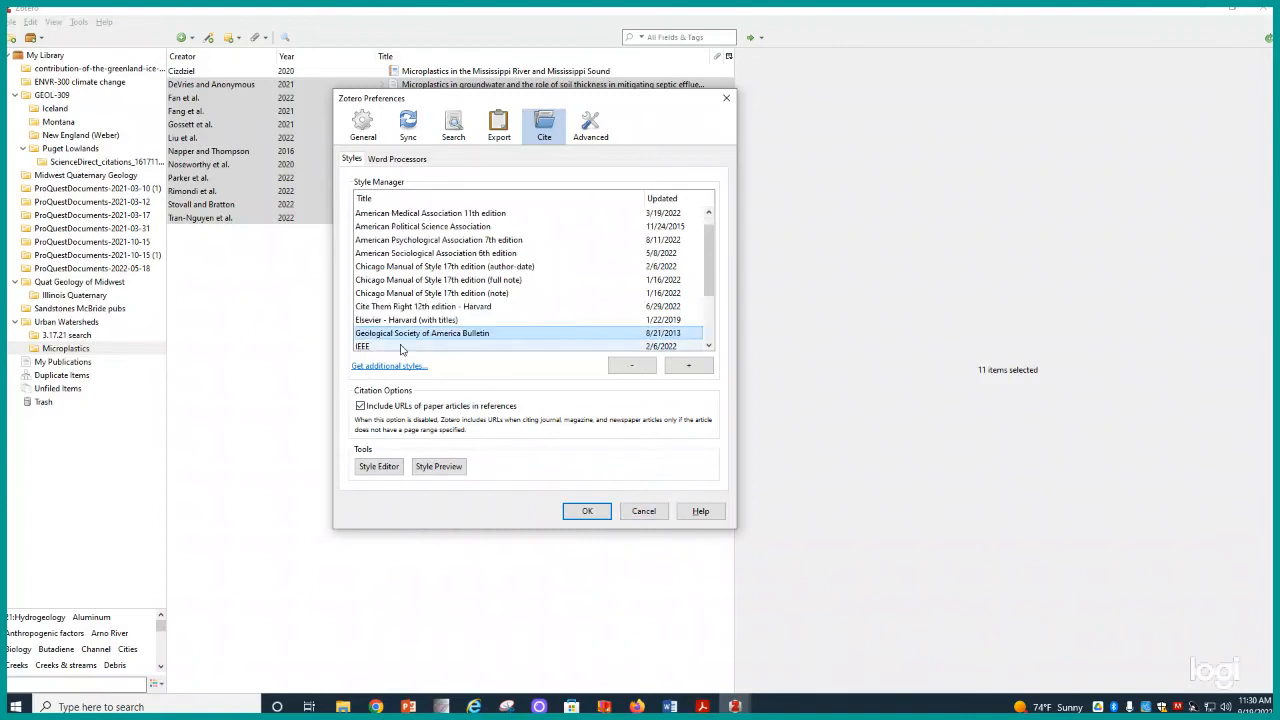
{"action": "left_click", "coordinate": [587, 512]}
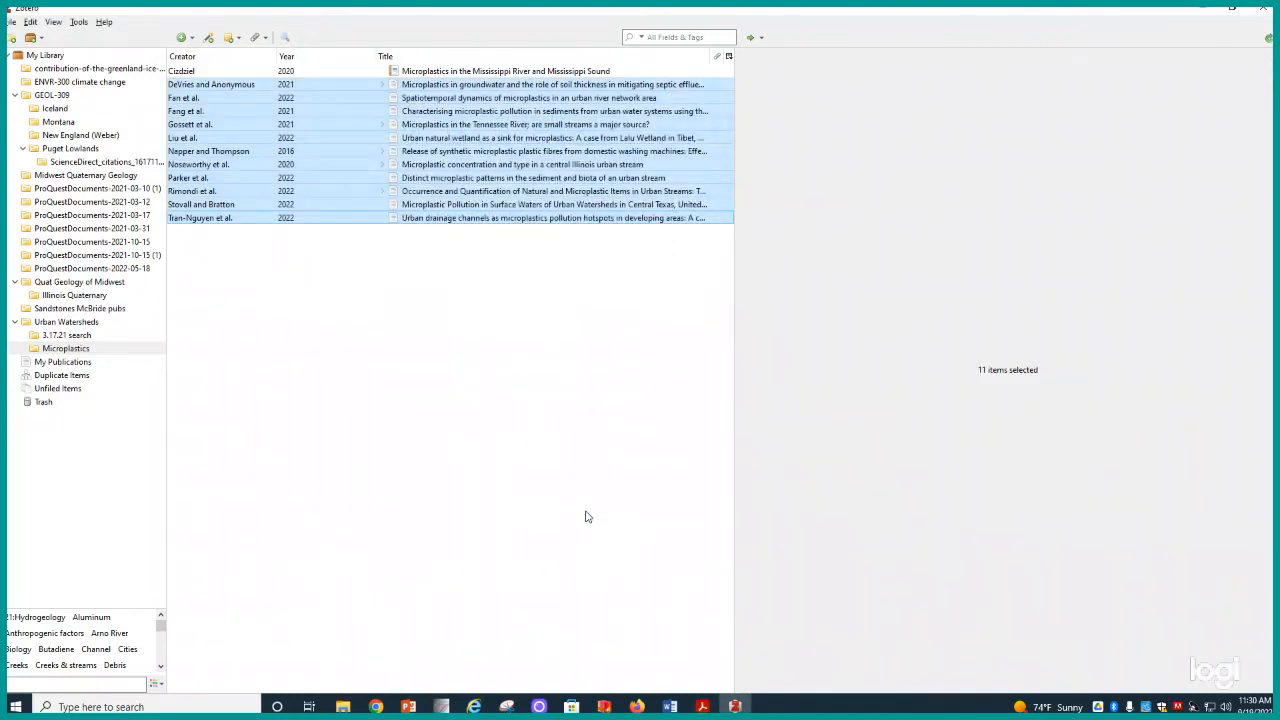
Step: Copy a Geological Society of America Bulletin style bibliography of all Microplastics items except the first one to the clipboard
{"action": "left_click", "coordinate": [212, 86]}
{"action": "left_click", "coordinate": [193, 218], "text": "shift"}
{"action": "right_click", "coordinate": [193, 219]}
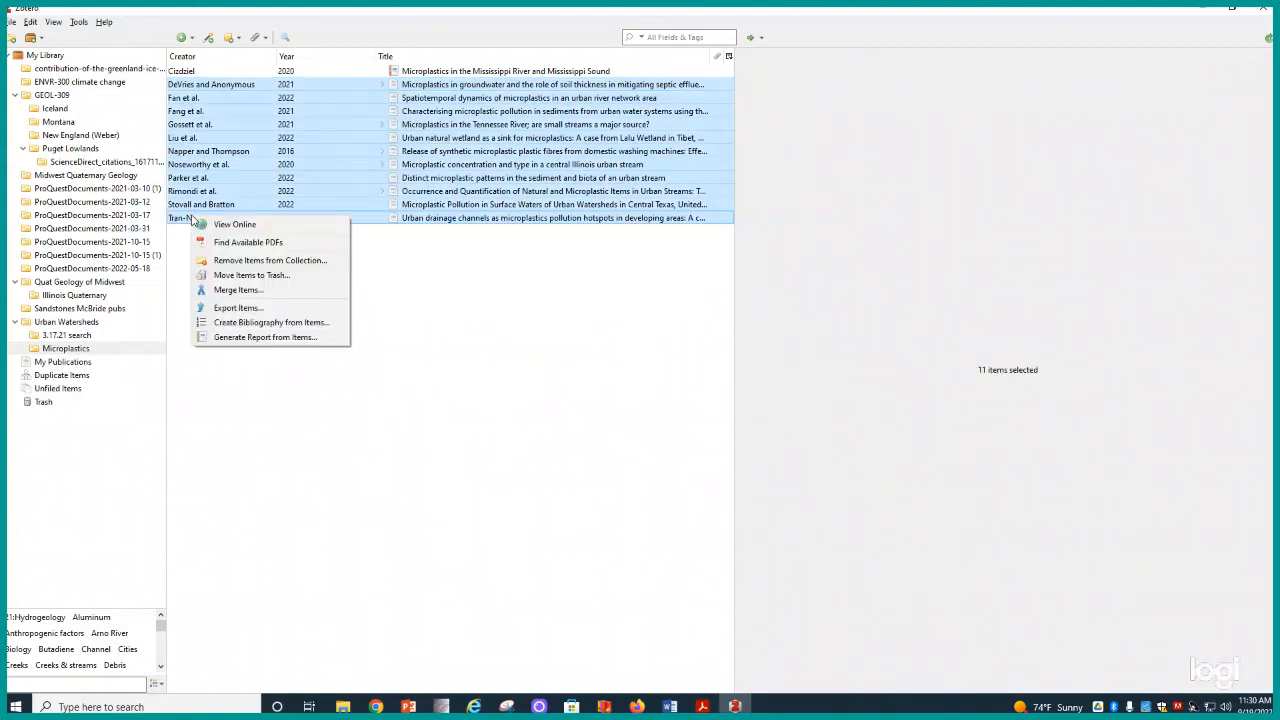
{"action": "left_click", "coordinate": [248, 324]}
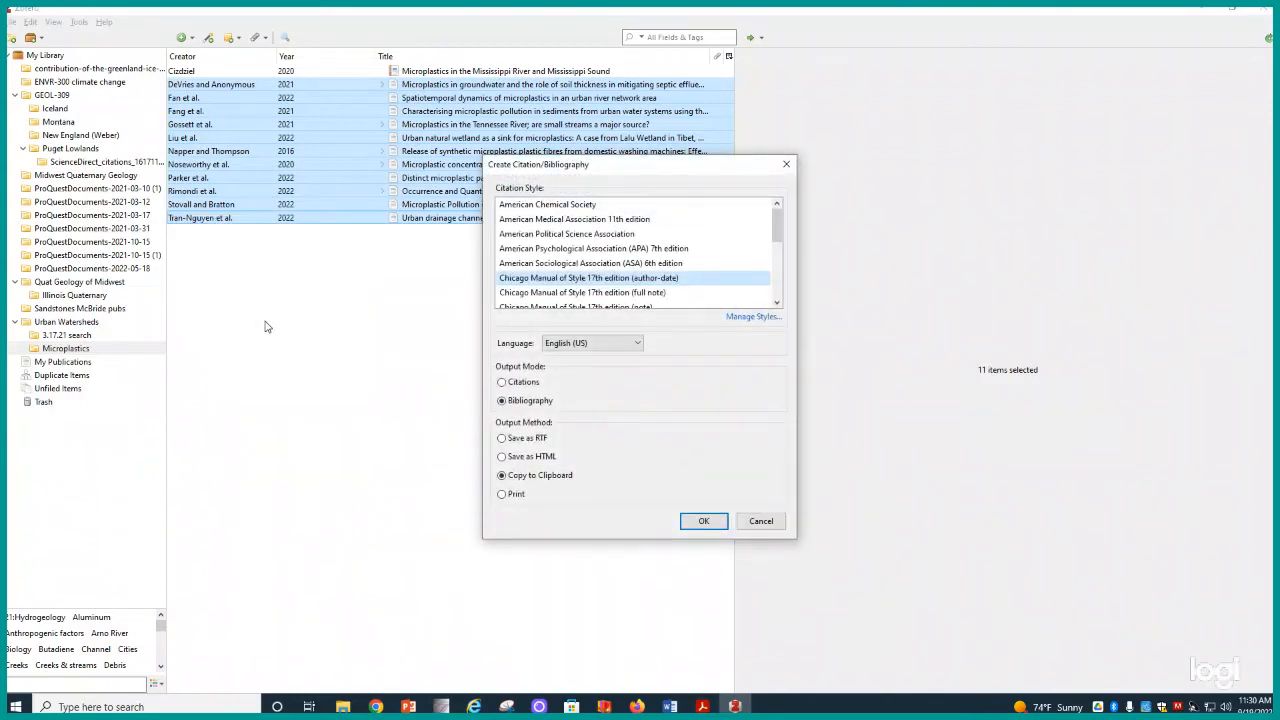
{"action": "scroll", "coordinate": [537, 280], "scroll_direction": "down", "scroll_amount": 1}
{"action": "scroll", "coordinate": [540, 280], "scroll_direction": "down", "scroll_amount": 2}
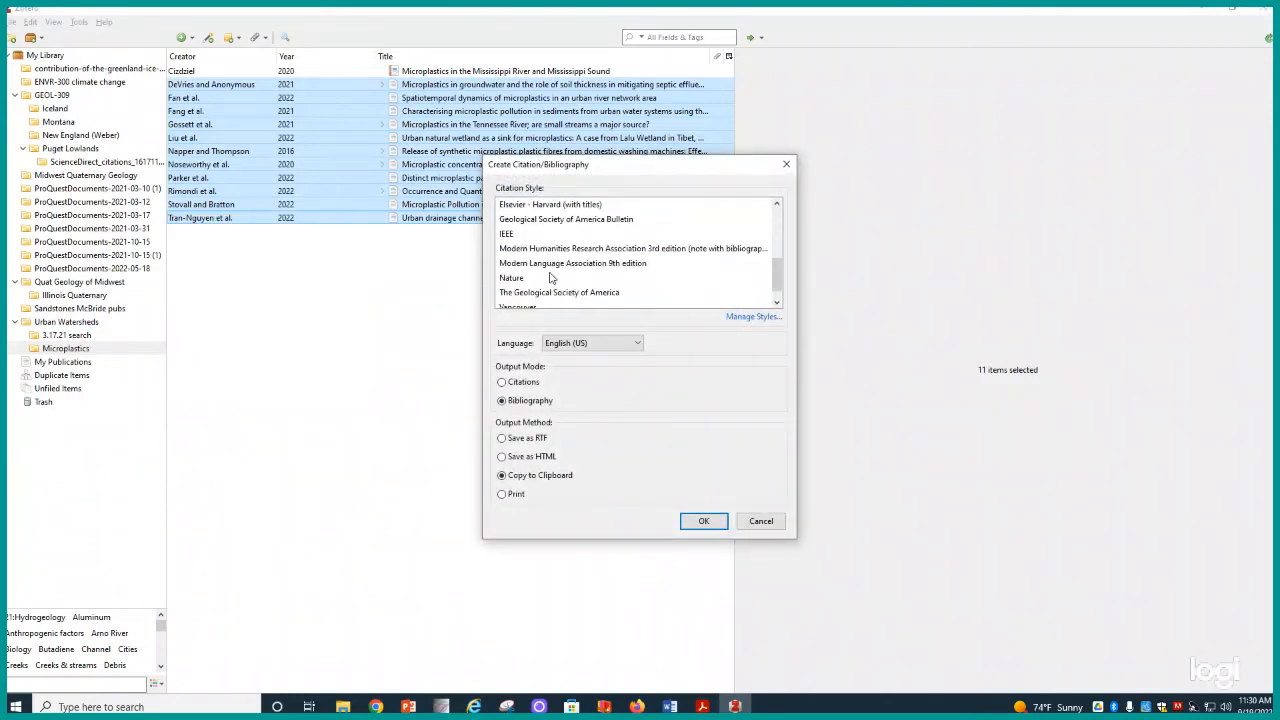
{"action": "scroll", "coordinate": [549, 280], "scroll_direction": "up", "scroll_amount": 2}
{"action": "scroll", "coordinate": [546, 280], "scroll_direction": "down", "scroll_amount": 1}
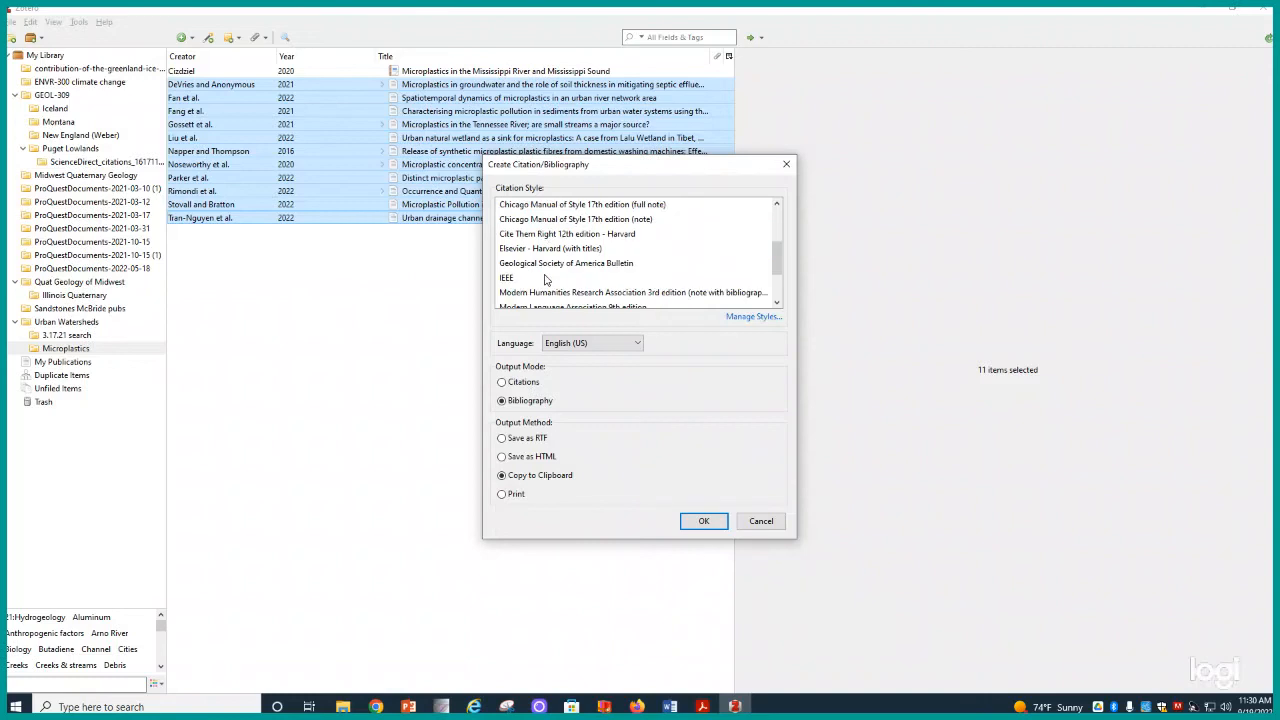
{"action": "left_click", "coordinate": [522, 265]}
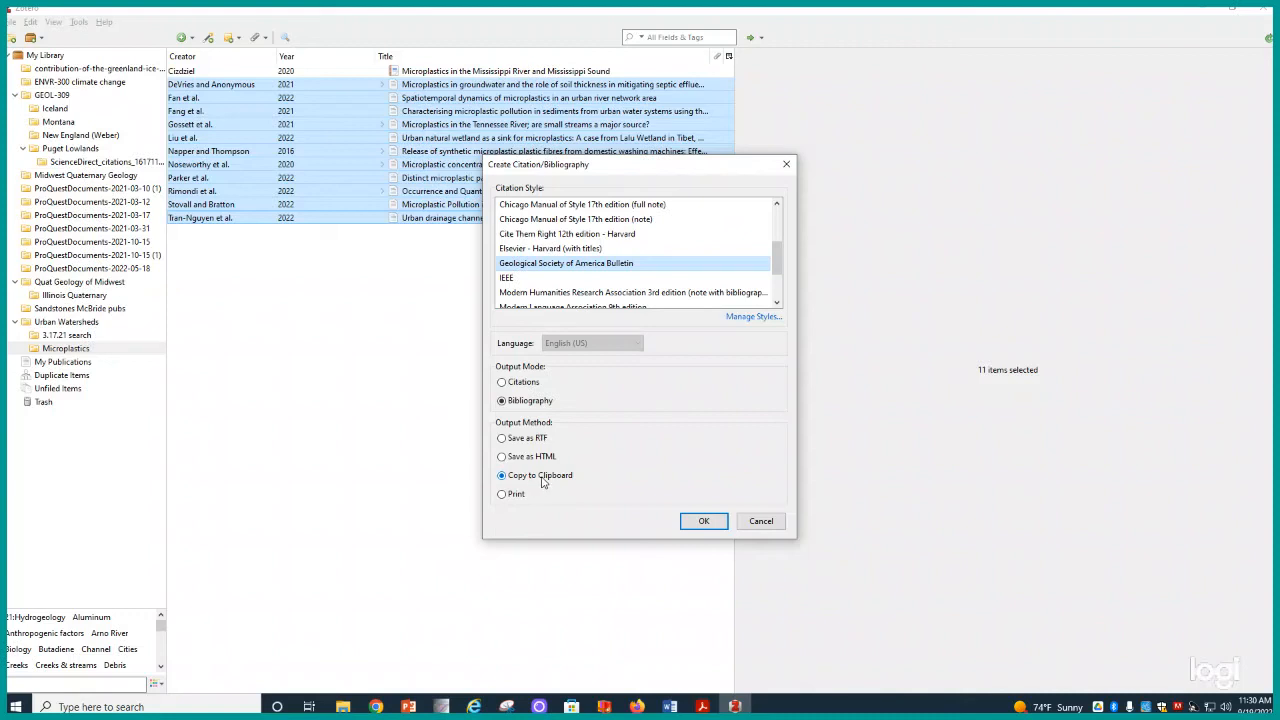
{"action": "left_click", "coordinate": [704, 524]}
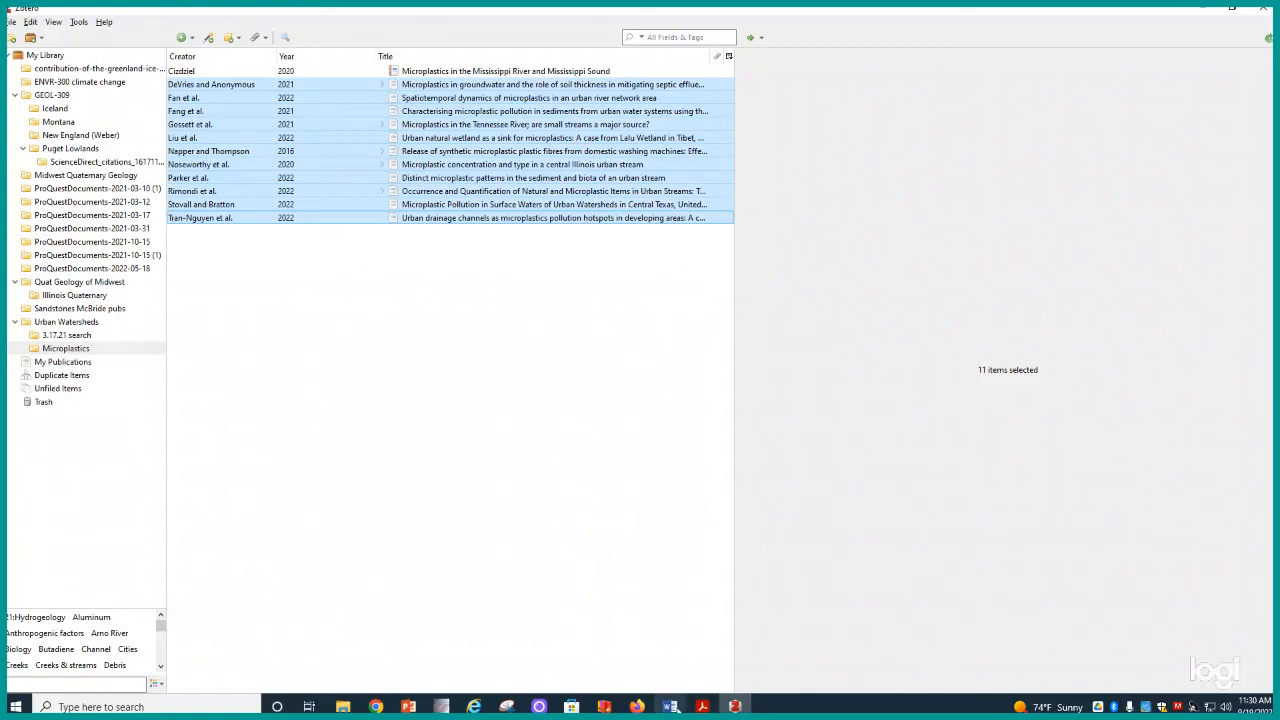
Step: Switch to Word and paste the copied bibliography into the blank document
{"action": "left_click", "coordinate": [670, 706]}
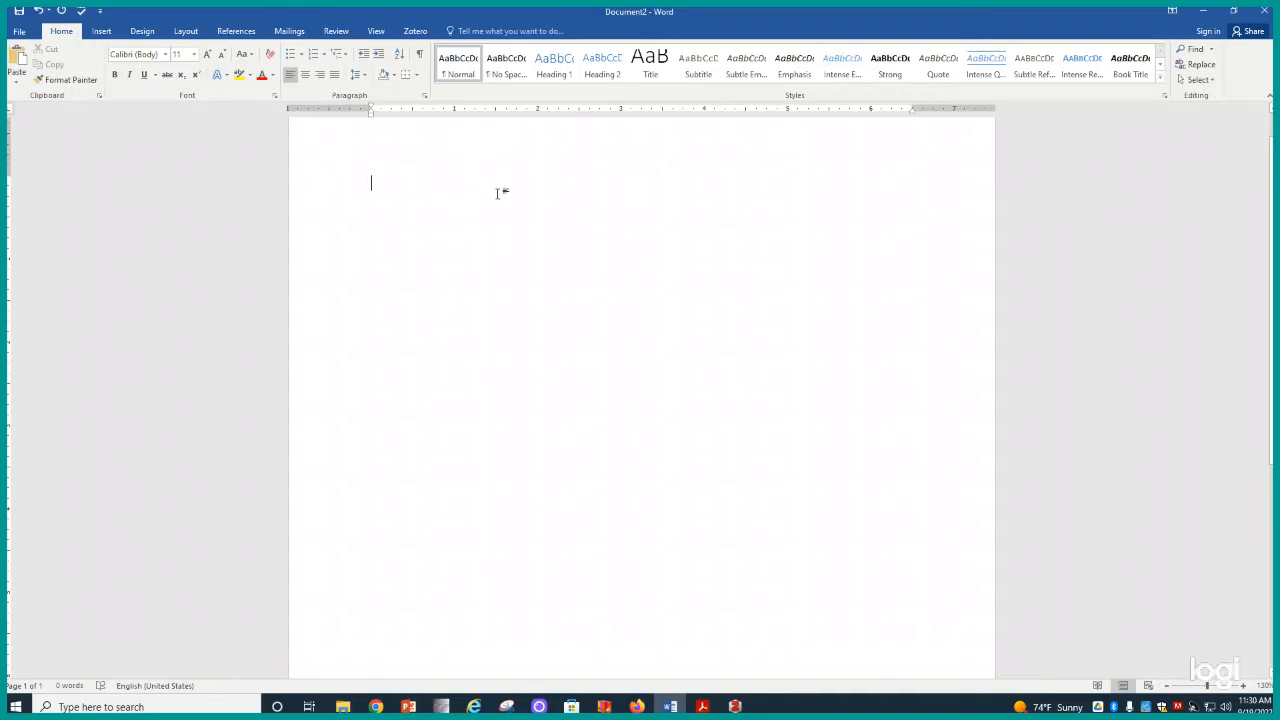
{"action": "key", "text": "ctrl+v"}
Step: Examine the formatting of the pasted references from the first entry to the last
{"action": "scroll", "coordinate": [406, 347], "scroll_direction": "down", "scroll_amount": 5}
{"action": "scroll", "coordinate": [406, 347], "scroll_direction": "up", "scroll_amount": 4}
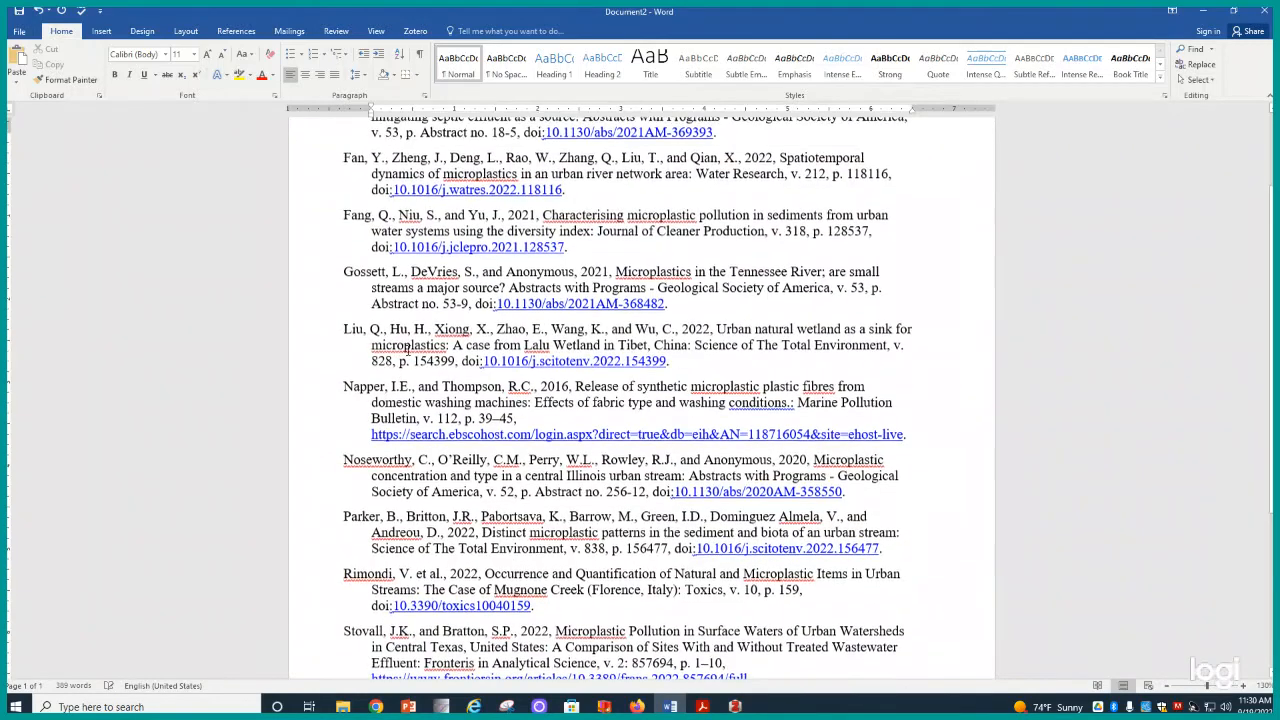
{"action": "scroll", "coordinate": [406, 347], "scroll_direction": "up", "scroll_amount": 3}
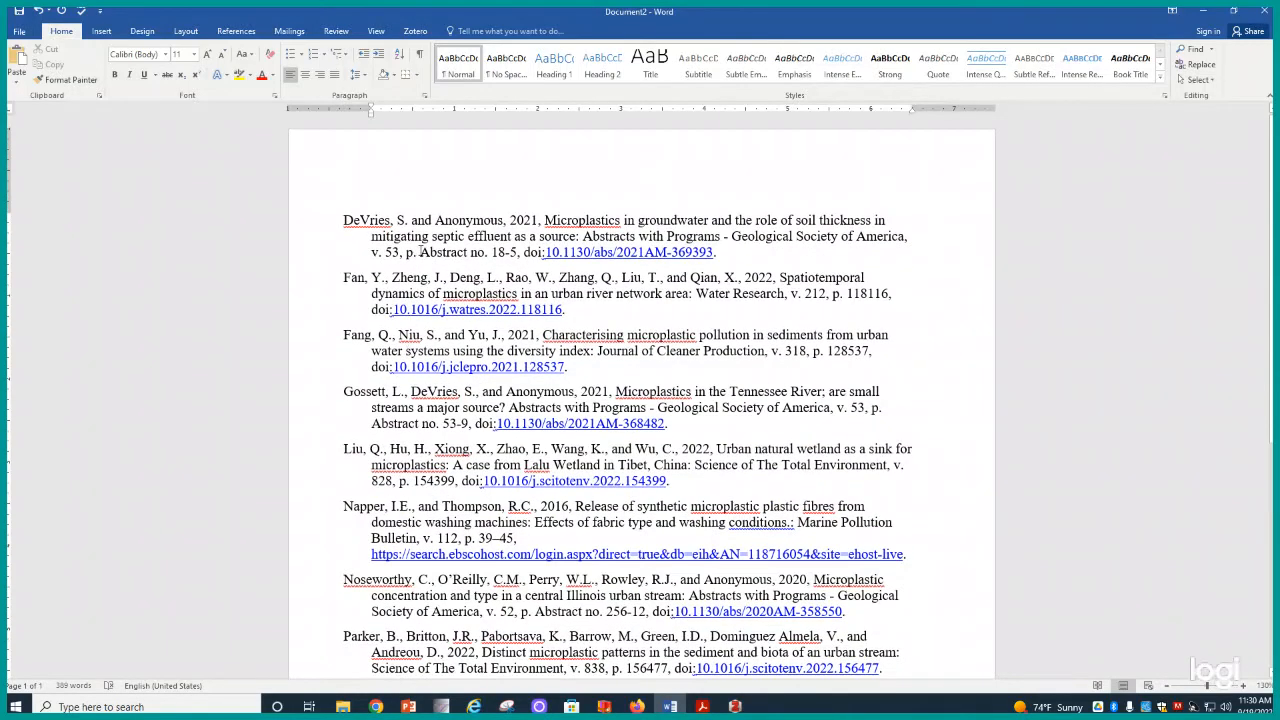
{"action": "scroll", "coordinate": [420, 252], "scroll_direction": "down", "scroll_amount": 2}
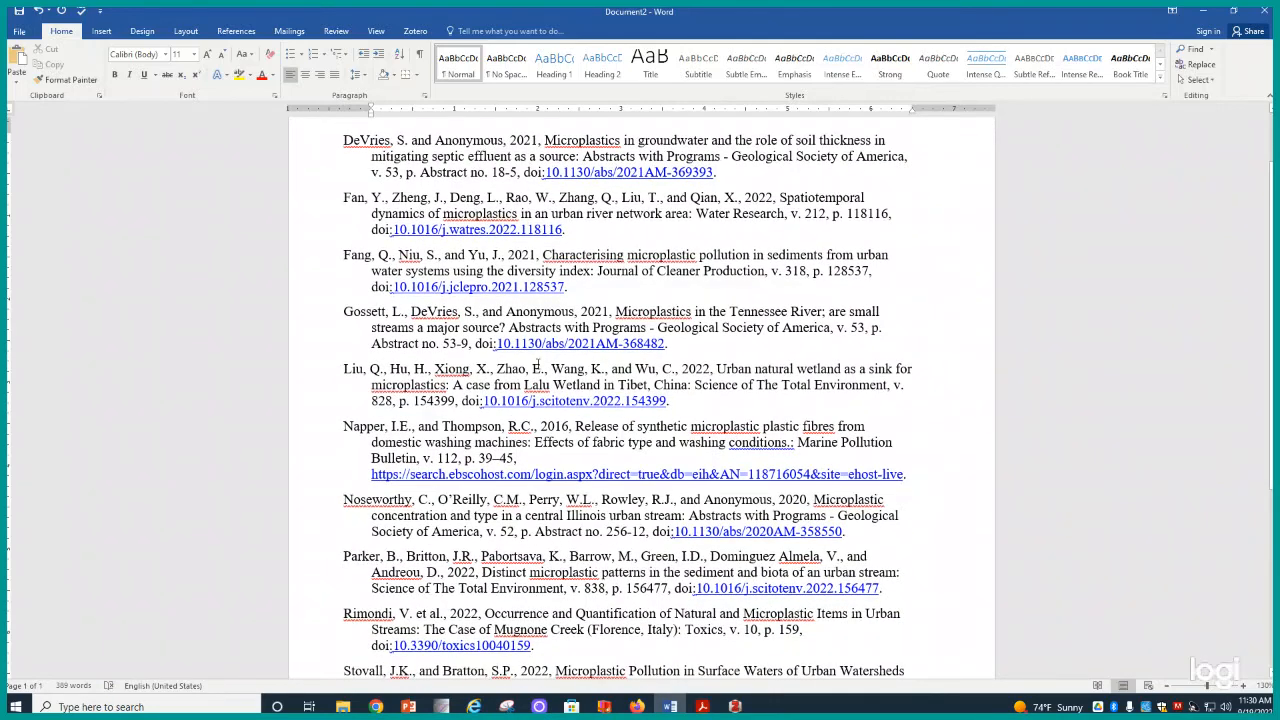
{"action": "scroll", "coordinate": [538, 366], "scroll_direction": "down", "scroll_amount": 8}
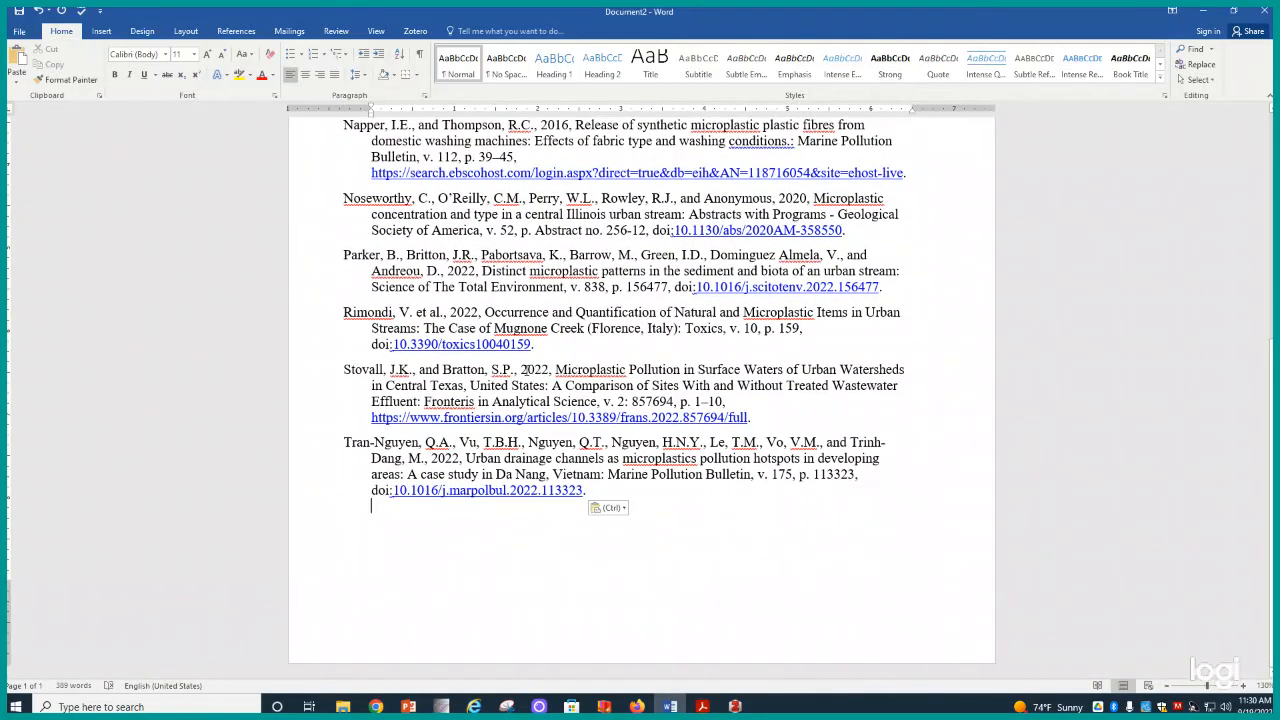
{"action": "scroll", "coordinate": [524, 370], "scroll_direction": "up", "scroll_amount": 10}
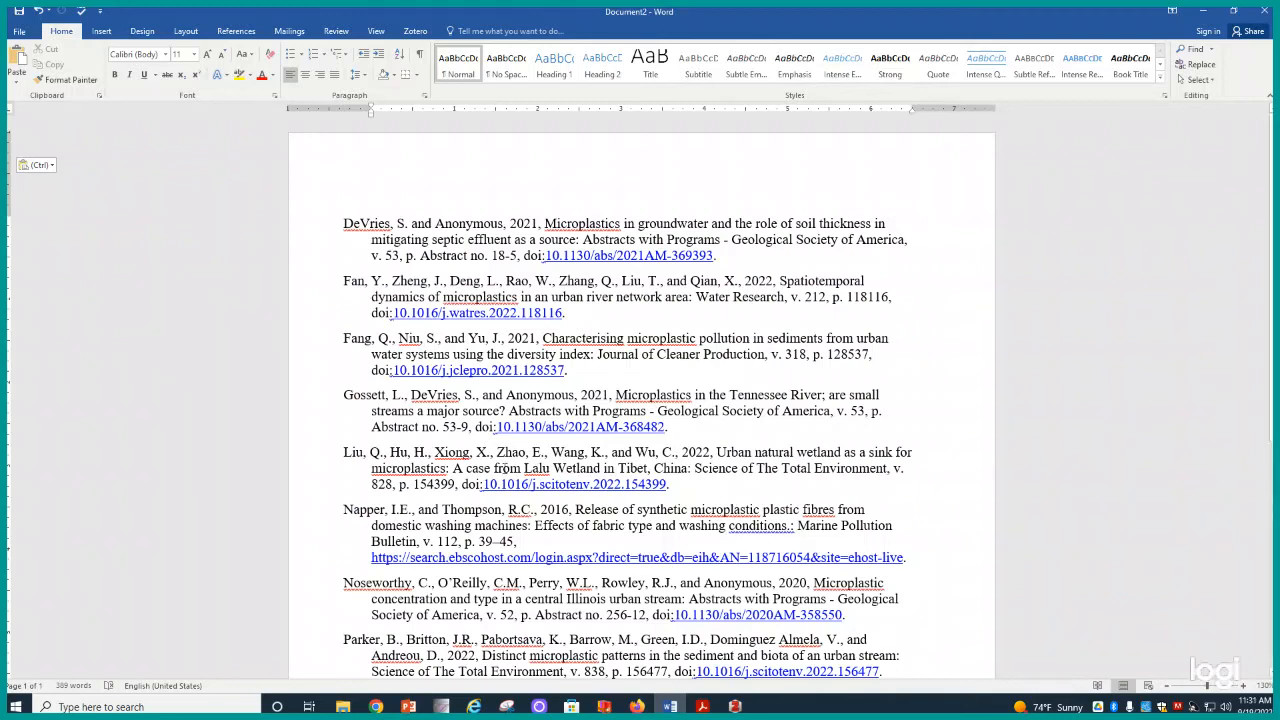
{"action": "scroll", "coordinate": [507, 468], "scroll_direction": "down", "scroll_amount": 8}
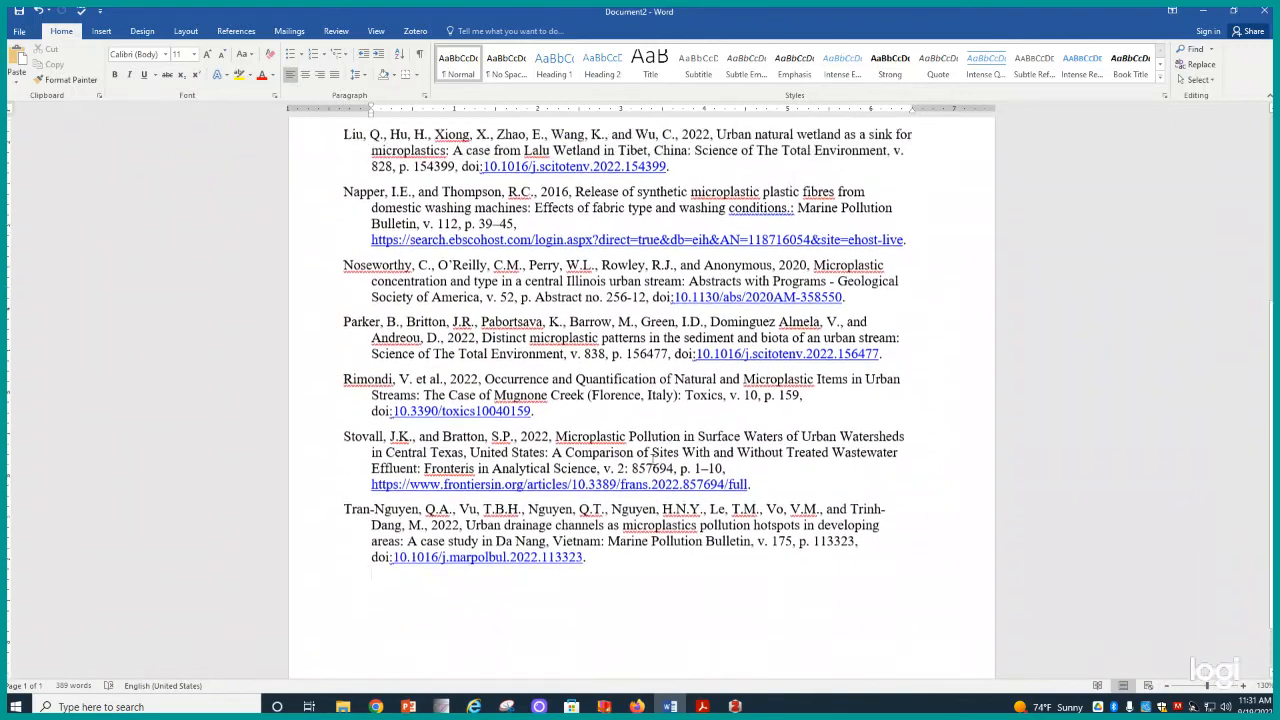
{"action": "scroll", "coordinate": [652, 452], "scroll_direction": "up", "scroll_amount": 8}
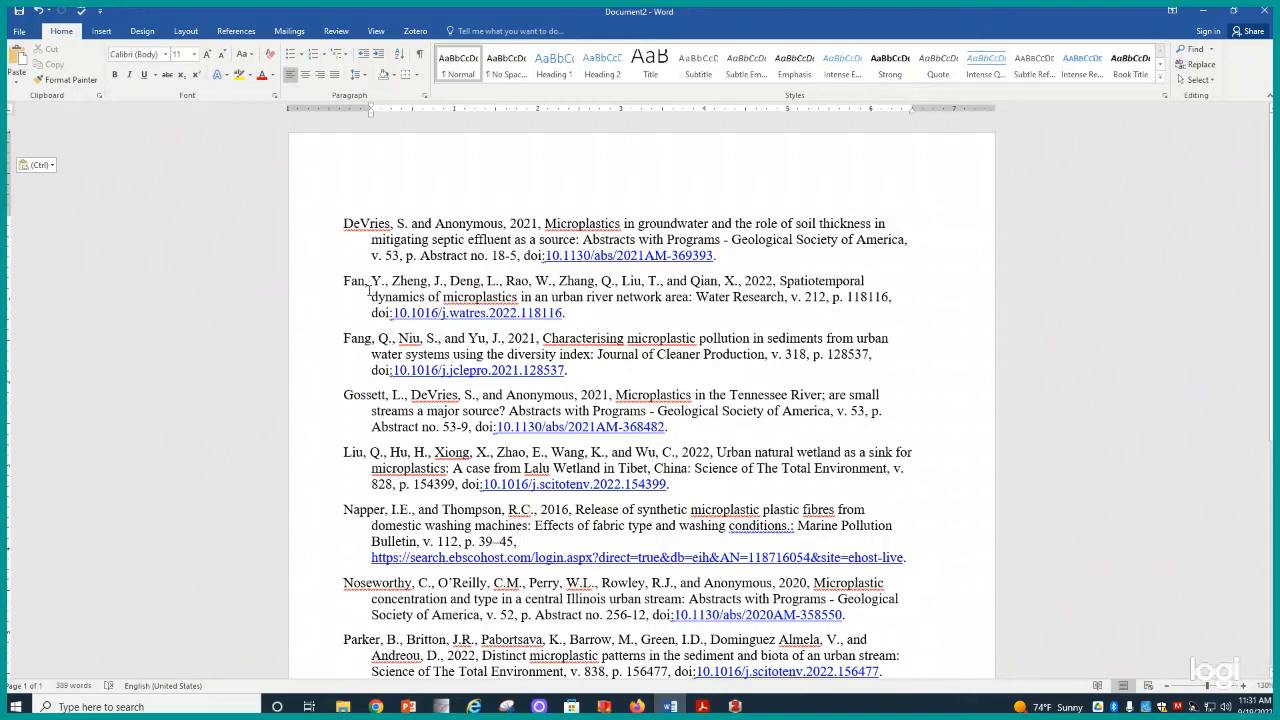
{"action": "scroll", "coordinate": [379, 247], "scroll_direction": "down", "scroll_amount": 3}
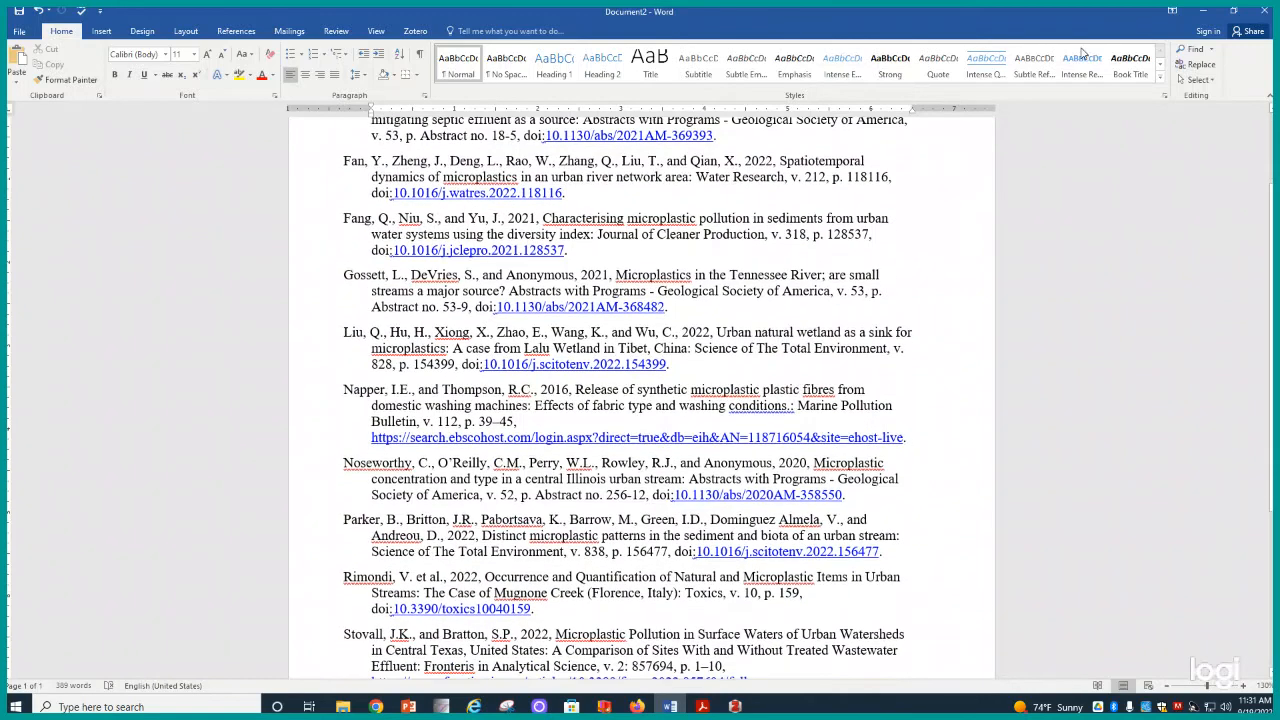
Step: Return to Zotero and show the details of the last article in the GEOL-309 collection
{"action": "left_click", "coordinate": [1205, 13]}
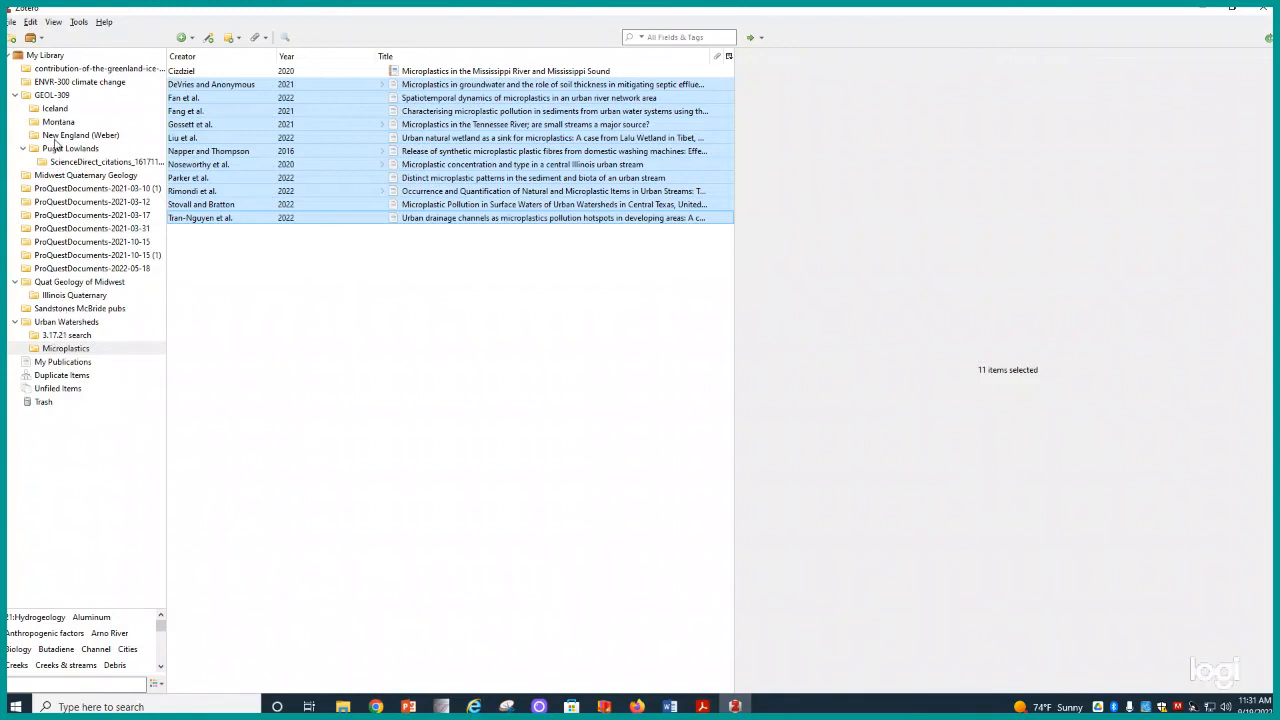
{"action": "left_click", "coordinate": [46, 95]}
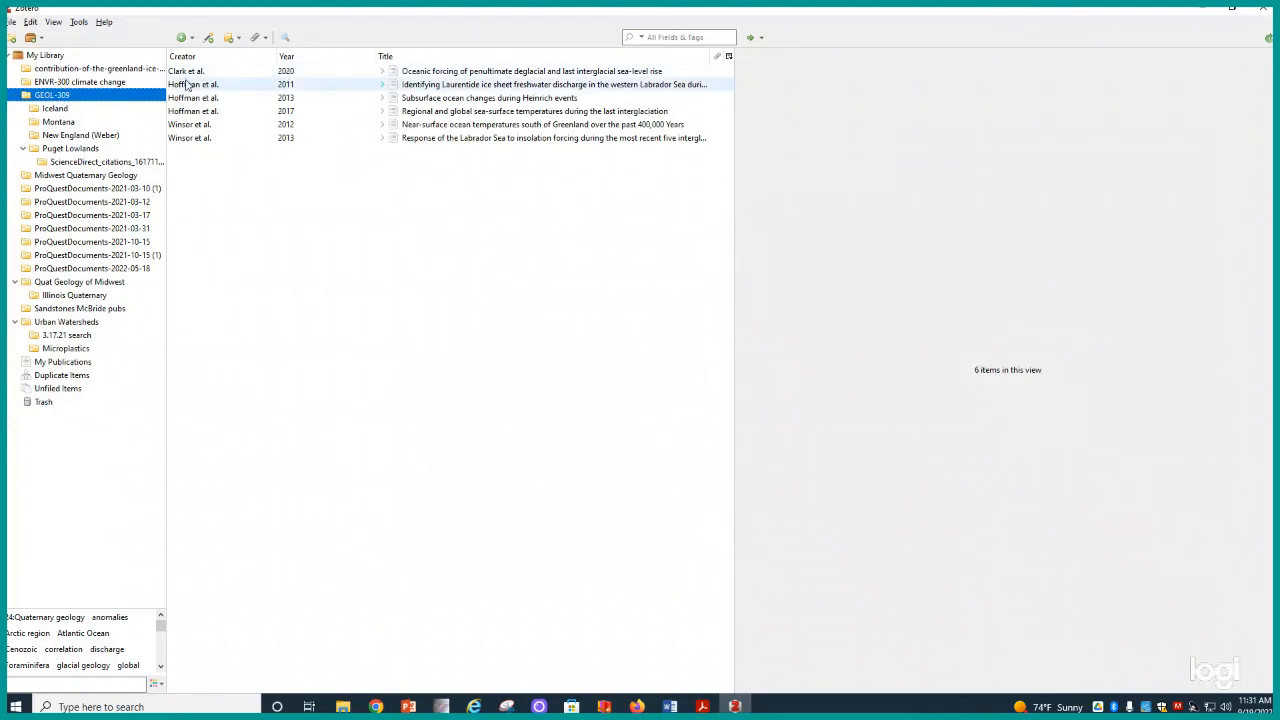
{"action": "left_click", "coordinate": [194, 142]}
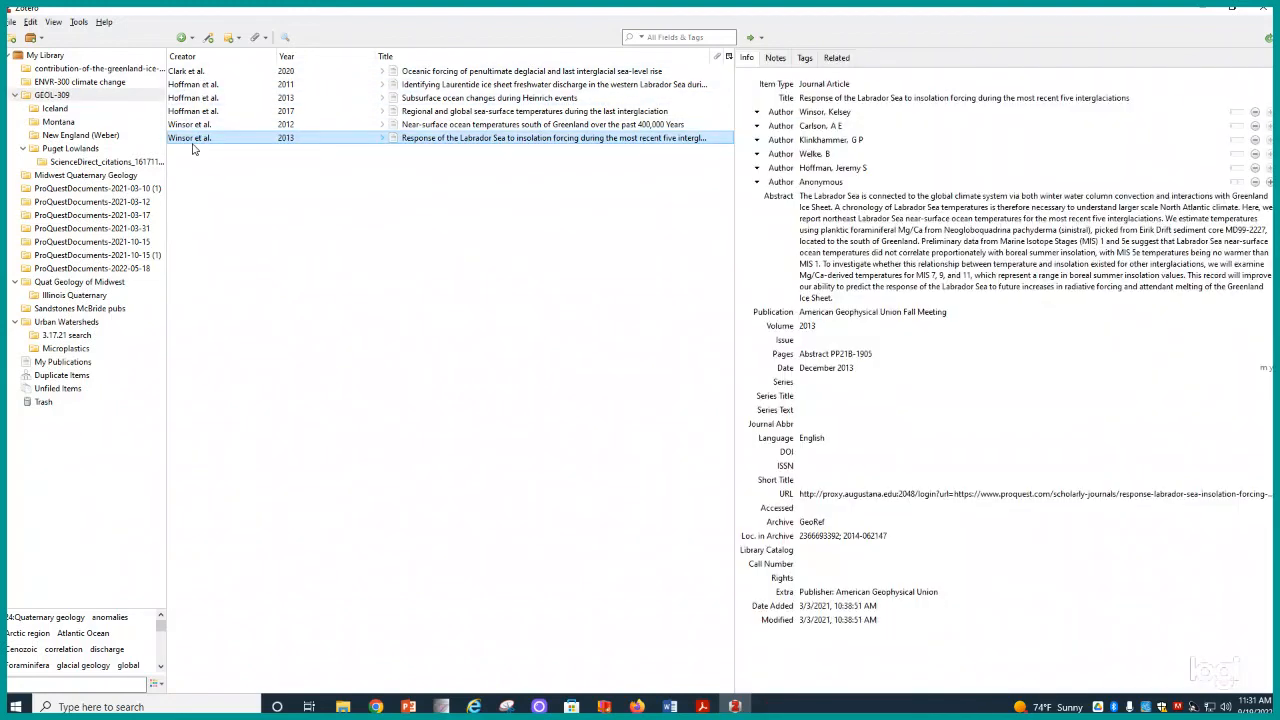